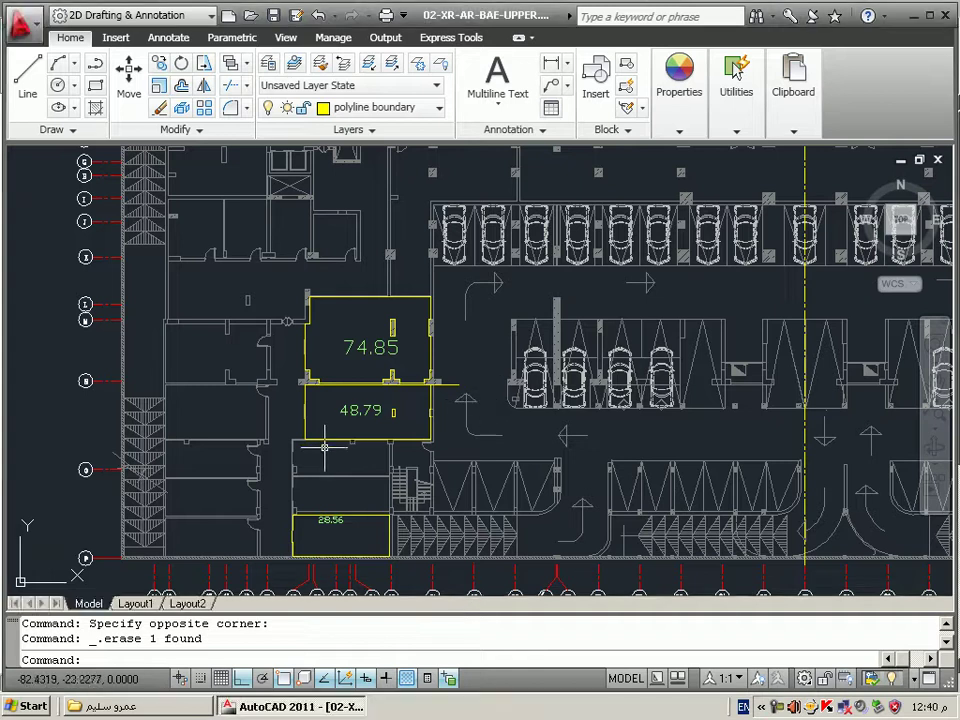
Draw a rectangle with REC in the empty area below the bottom grid bubbles, then select it
{"action": "scroll", "coordinate": [344, 384], "scroll_direction": "down", "scroll_amount": 5}
{"action": "middle_click_drag", "start_coordinate": [637, 386], "coordinate": [430, 434]}
{"action": "type", "text": "rec"}
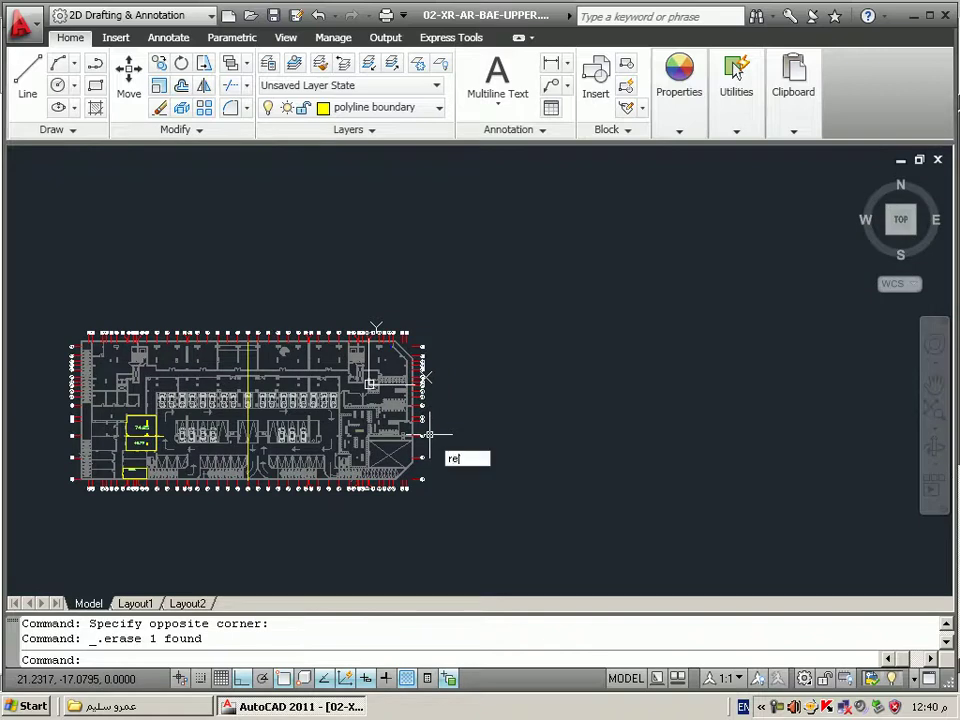
{"action": "key", "text": "Return"}
{"action": "scroll", "coordinate": [141, 506], "scroll_direction": "up", "scroll_amount": 5}
{"action": "scroll", "coordinate": [231, 561], "scroll_direction": "up", "scroll_amount": 3}
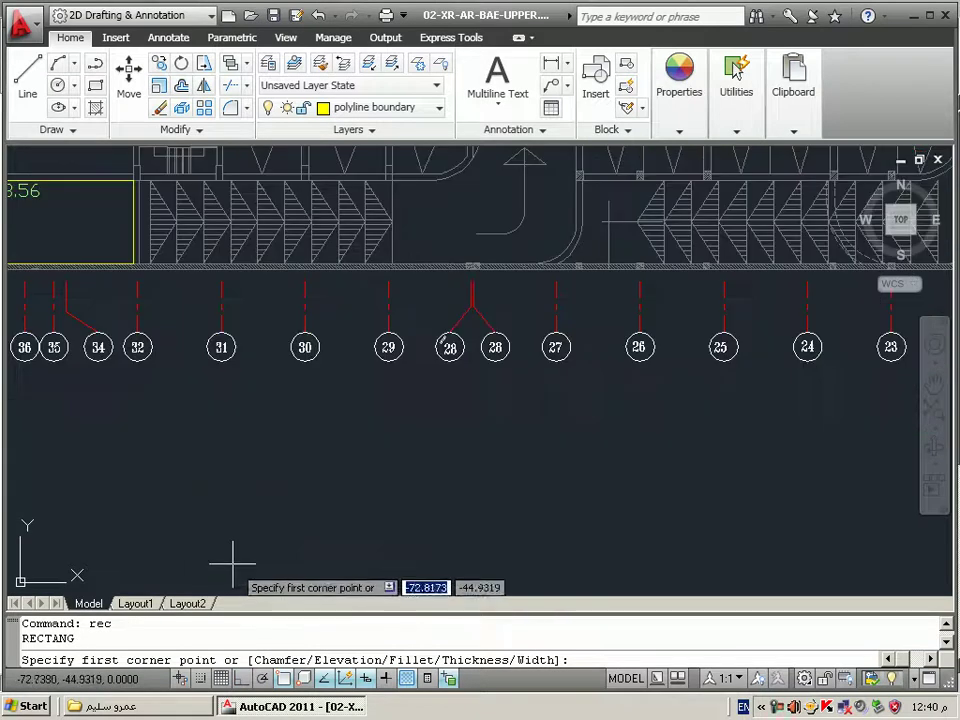
{"action": "left_click", "coordinate": [281, 552]}
{"action": "left_click", "coordinate": [447, 434]}
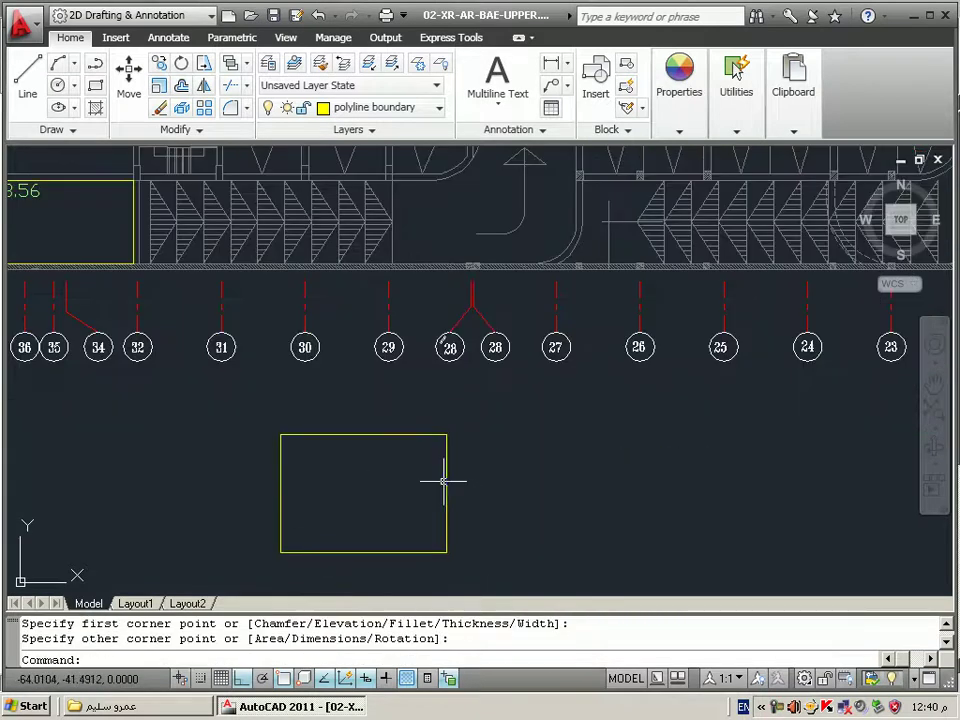
{"action": "left_click", "coordinate": [447, 478]}
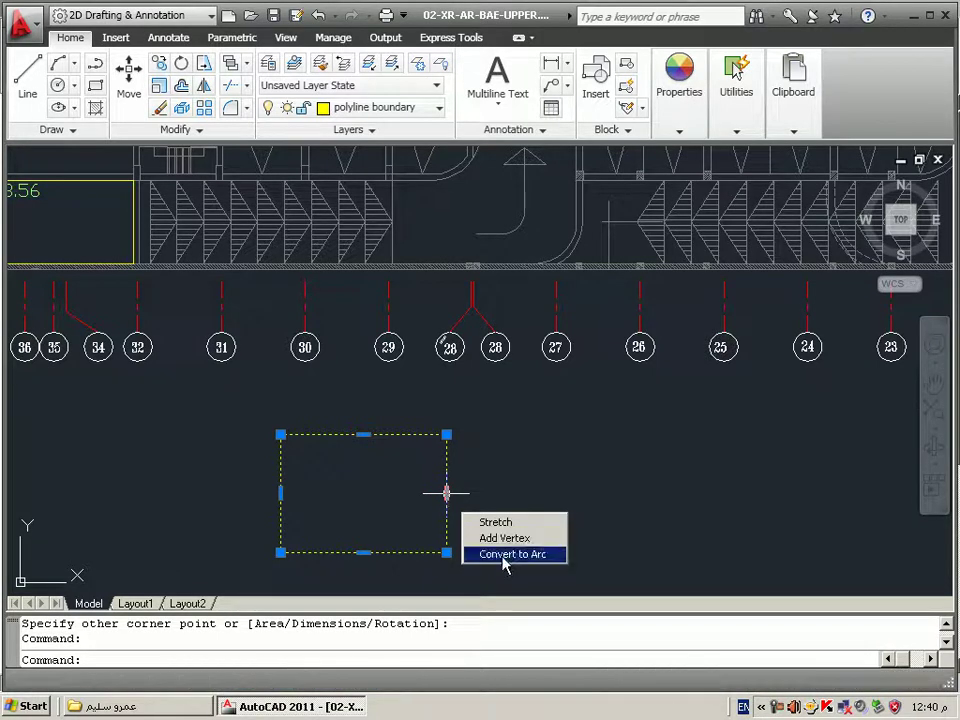
{"action": "mouse_move", "coordinate": [446, 492]}
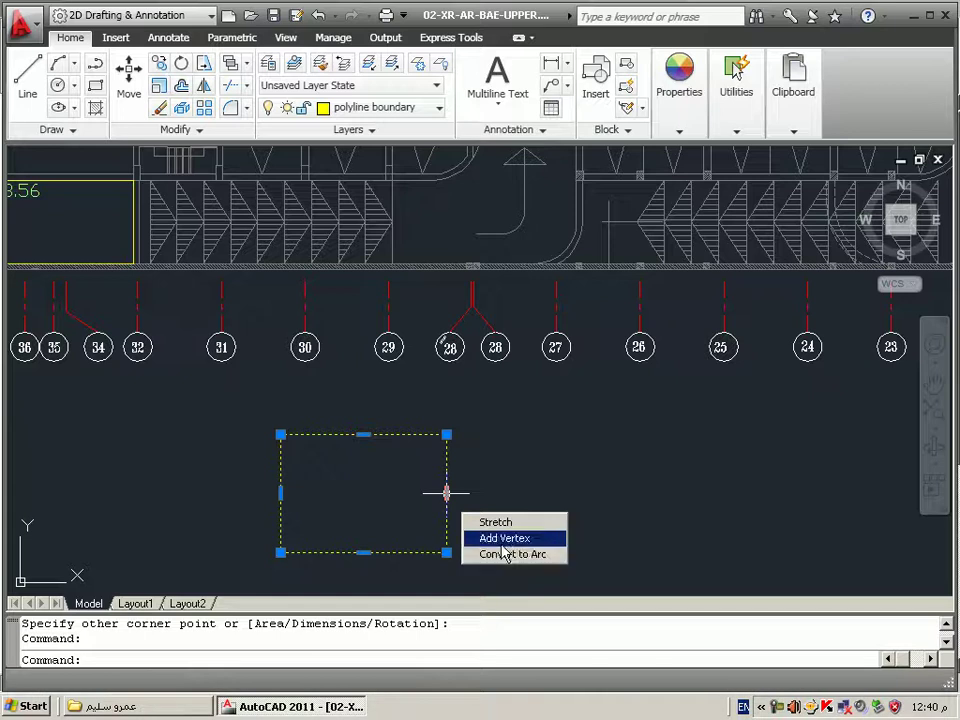
Stretch the rectangle's right edge outward, then add a vertex there and pull it out into a point
{"action": "left_click", "coordinate": [495, 522]}
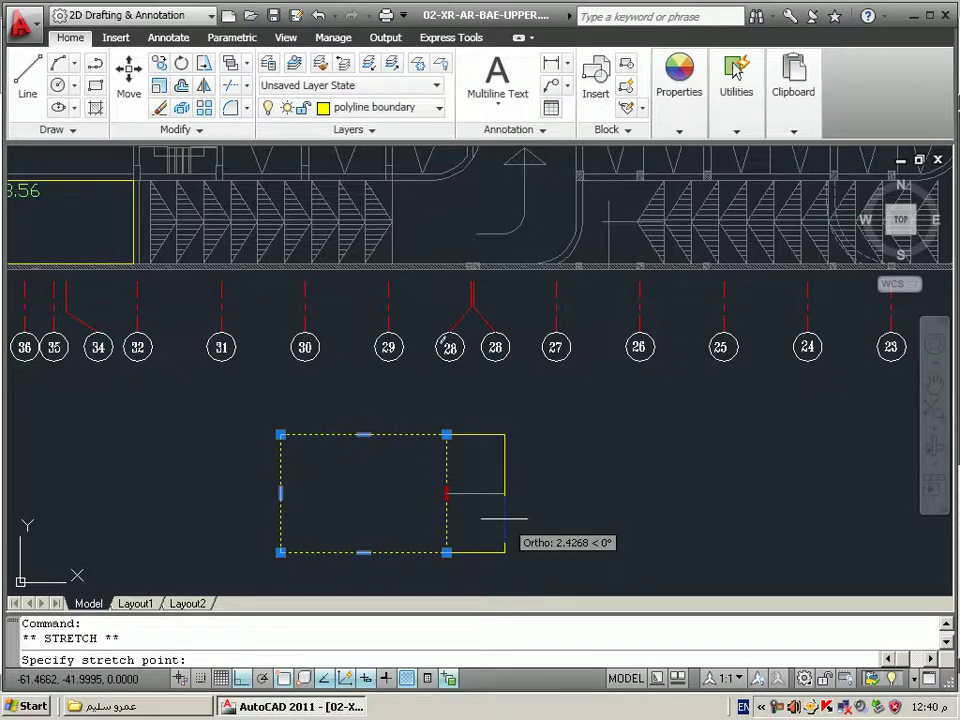
{"action": "left_click", "coordinate": [504, 519]}
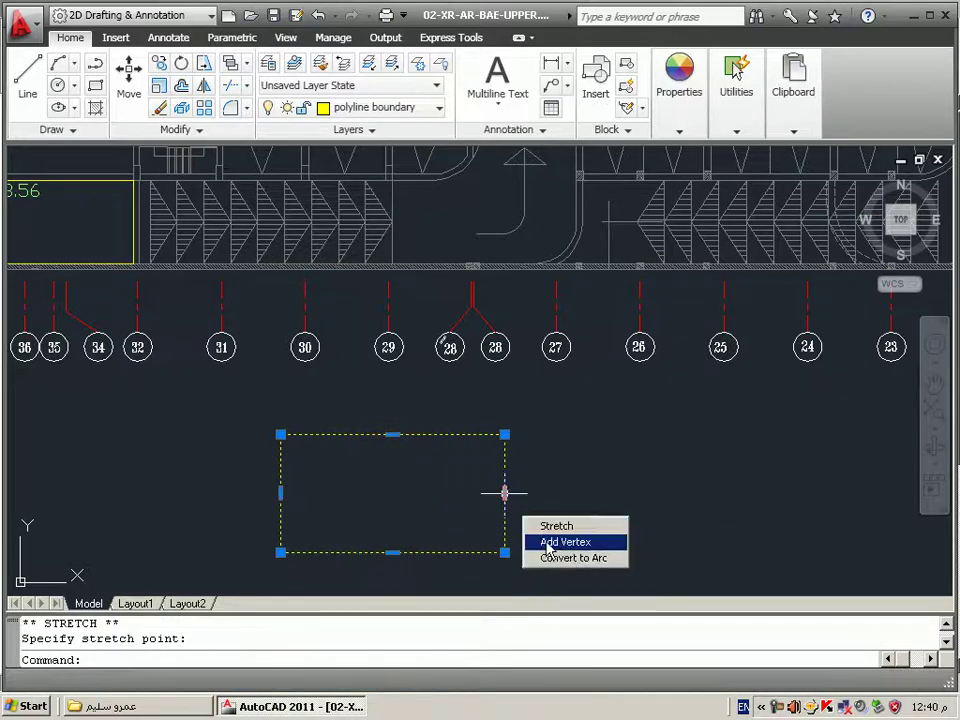
{"action": "left_click", "coordinate": [549, 543]}
{"action": "scroll", "coordinate": [505, 519], "scroll_direction": "up", "scroll_amount": 5}
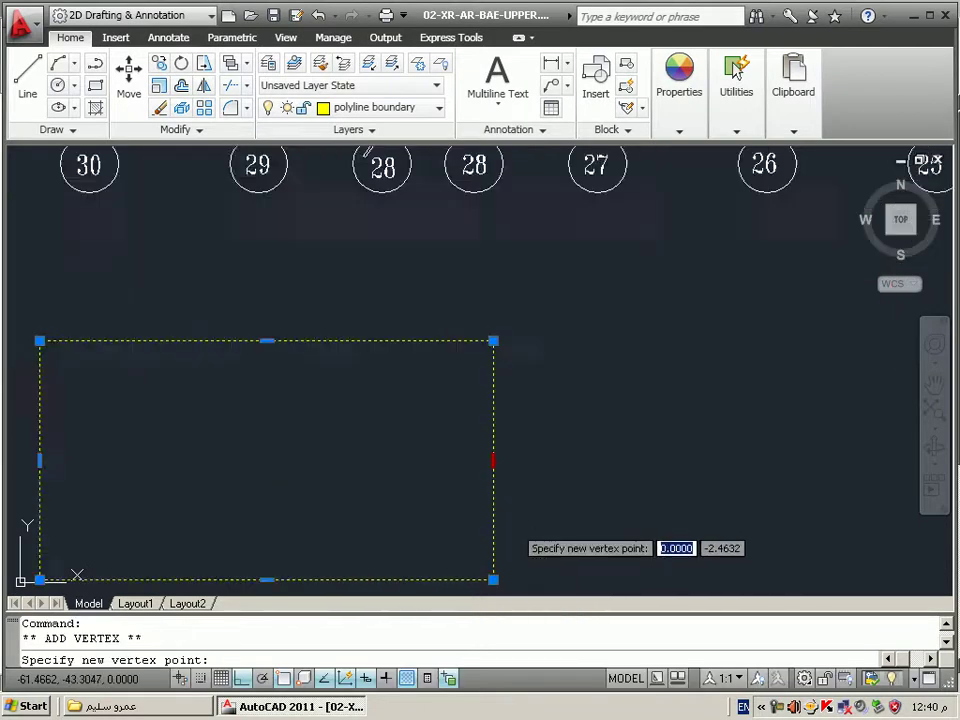
{"action": "left_click", "coordinate": [514, 512]}
{"action": "scroll", "coordinate": [527, 519], "scroll_direction": "down", "scroll_amount": 2}
{"action": "left_click", "coordinate": [493, 513]}
{"action": "left_click", "coordinate": [534, 513]}
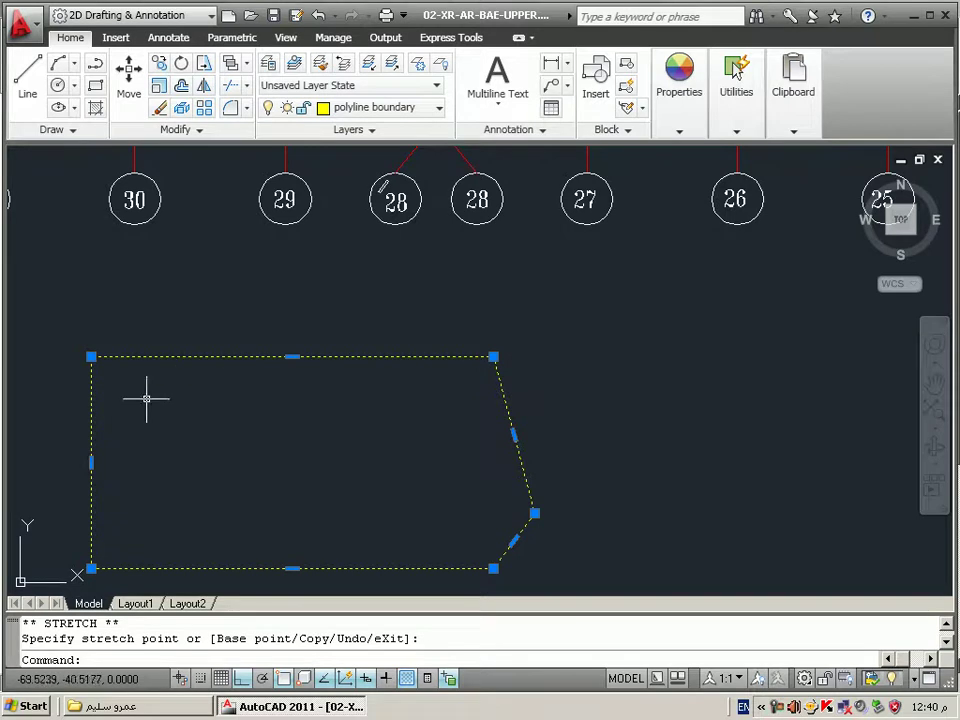
{"action": "mouse_move", "coordinate": [91, 462]}
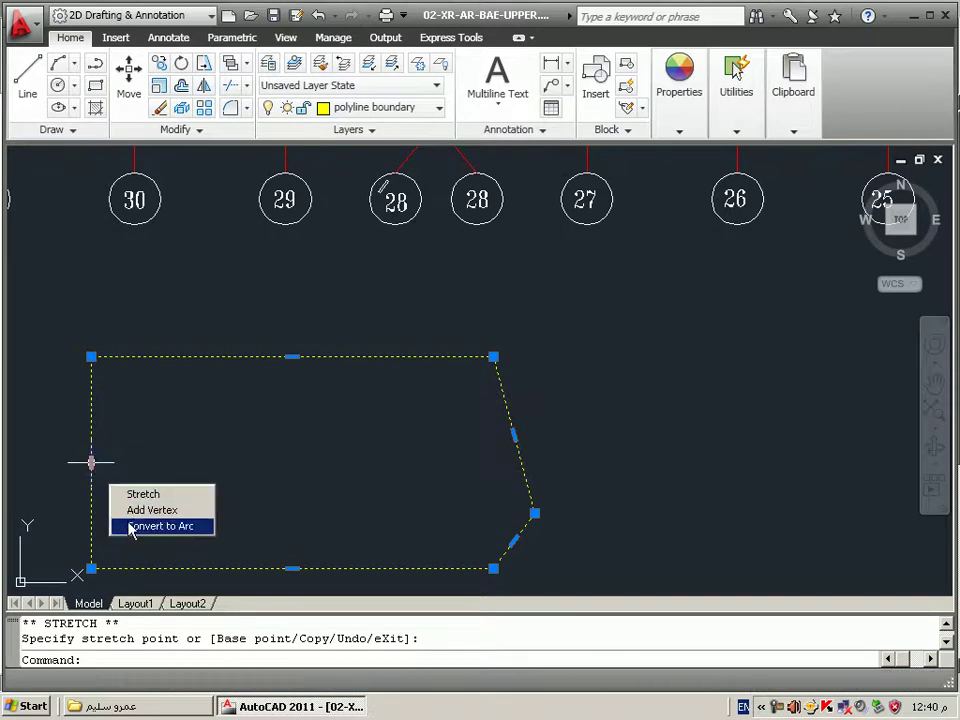
Convert the rectangle's left edge into an outward-bulging arc
{"action": "left_click", "coordinate": [133, 525]}
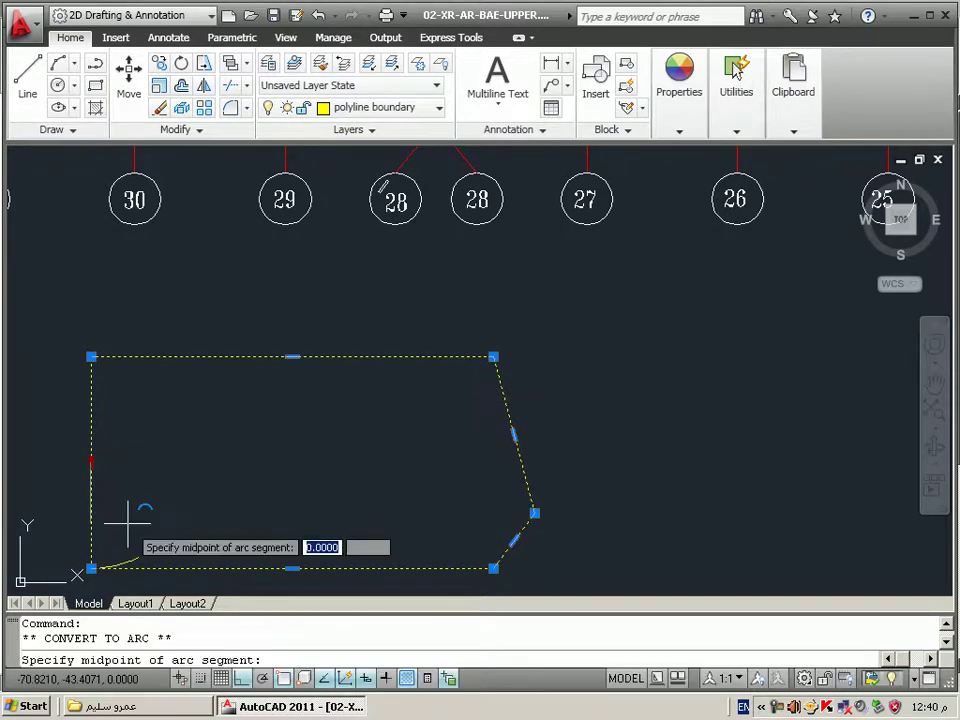
{"action": "left_click", "coordinate": [36, 489]}
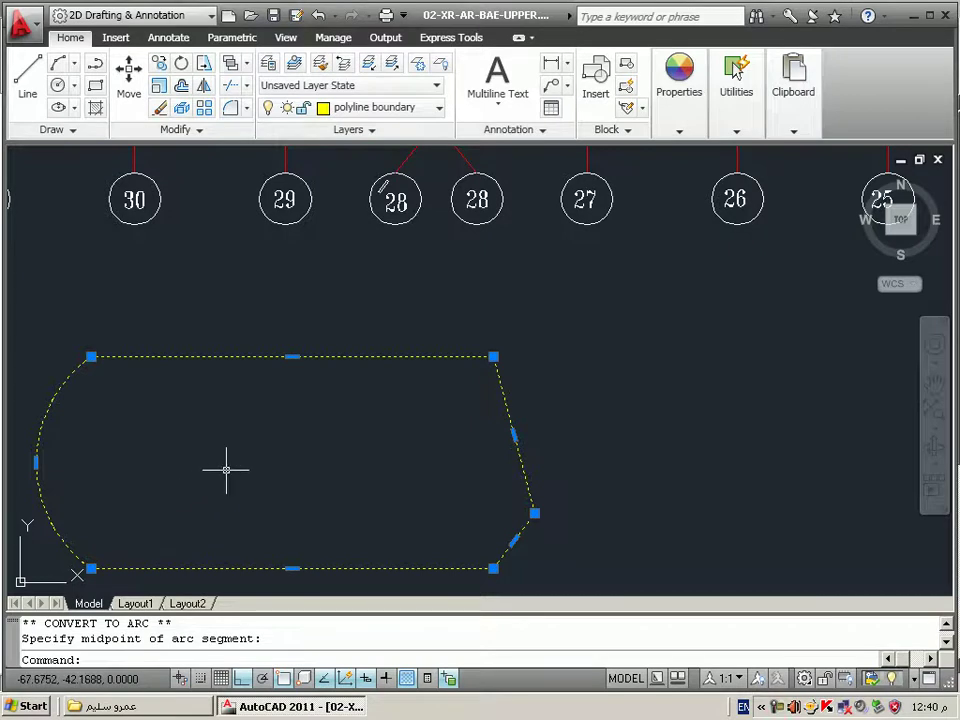
{"action": "scroll", "coordinate": [506, 353], "scroll_direction": "down", "scroll_amount": 4}
{"action": "scroll", "coordinate": [471, 422], "scroll_direction": "up", "scroll_amount": 3}
{"action": "scroll", "coordinate": [471, 422], "scroll_direction": "up", "scroll_amount": 2}
{"action": "mouse_move", "coordinate": [357, 262]}
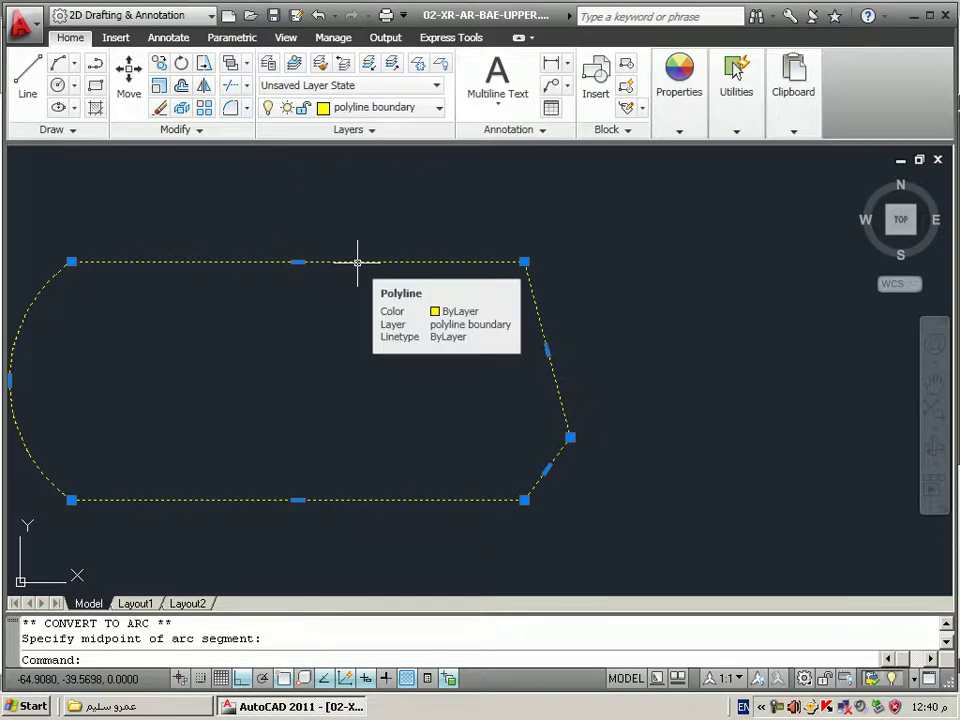
{"action": "scroll", "coordinate": [357, 262], "scroll_direction": "down", "scroll_amount": 2}
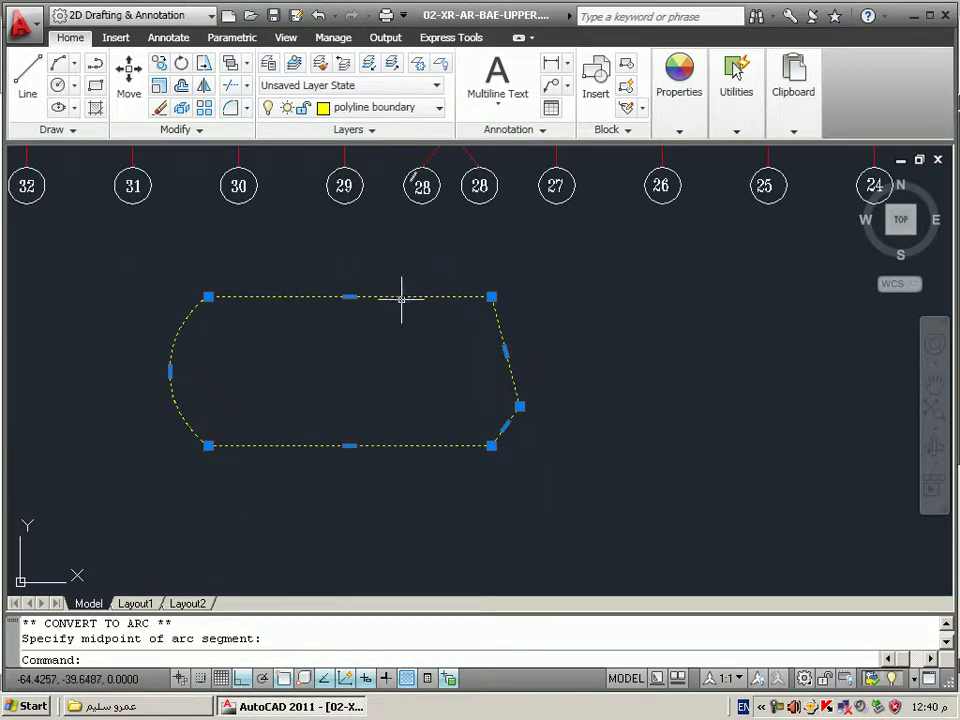
{"action": "right_click", "coordinate": [402, 300]}
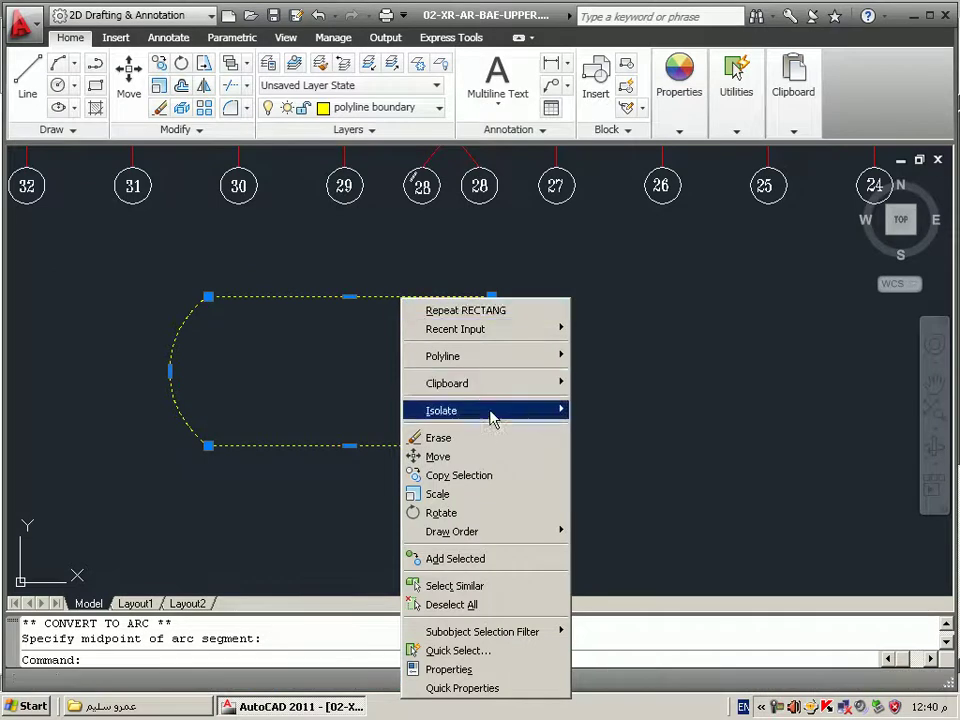
{"action": "mouse_move", "coordinate": [484, 410]}
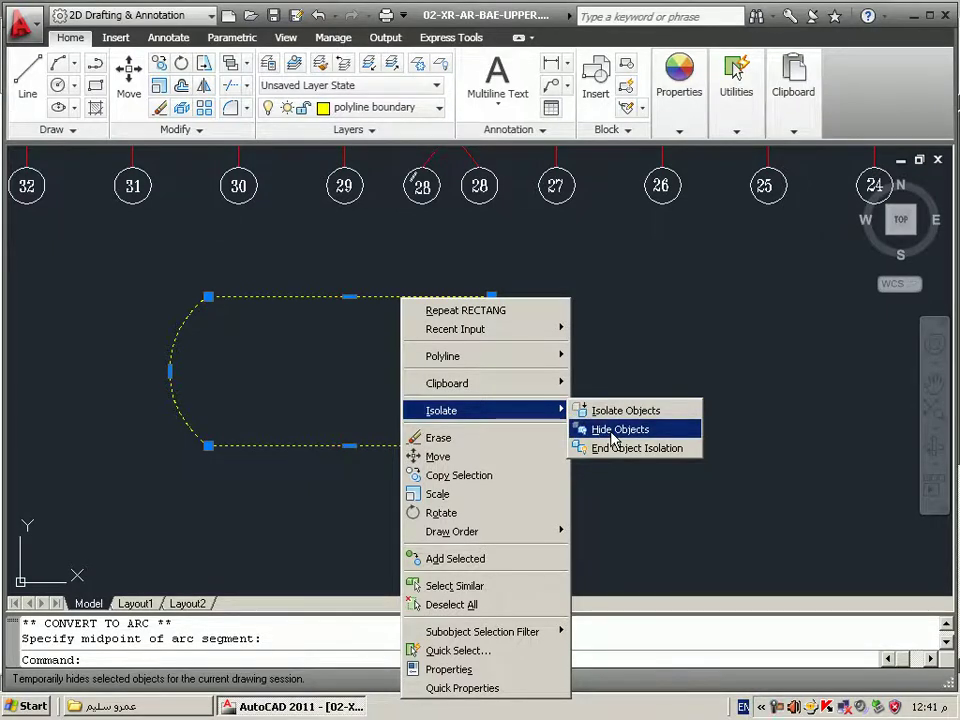
{"action": "left_click", "coordinate": [613, 440]}
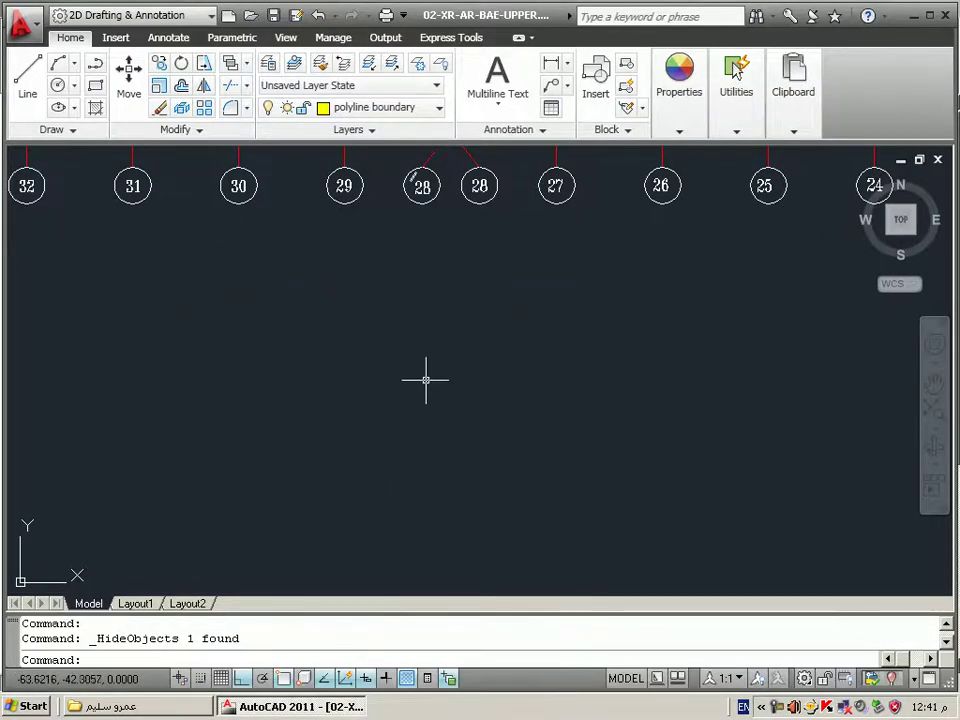
{"action": "left_click", "coordinate": [896, 681]}
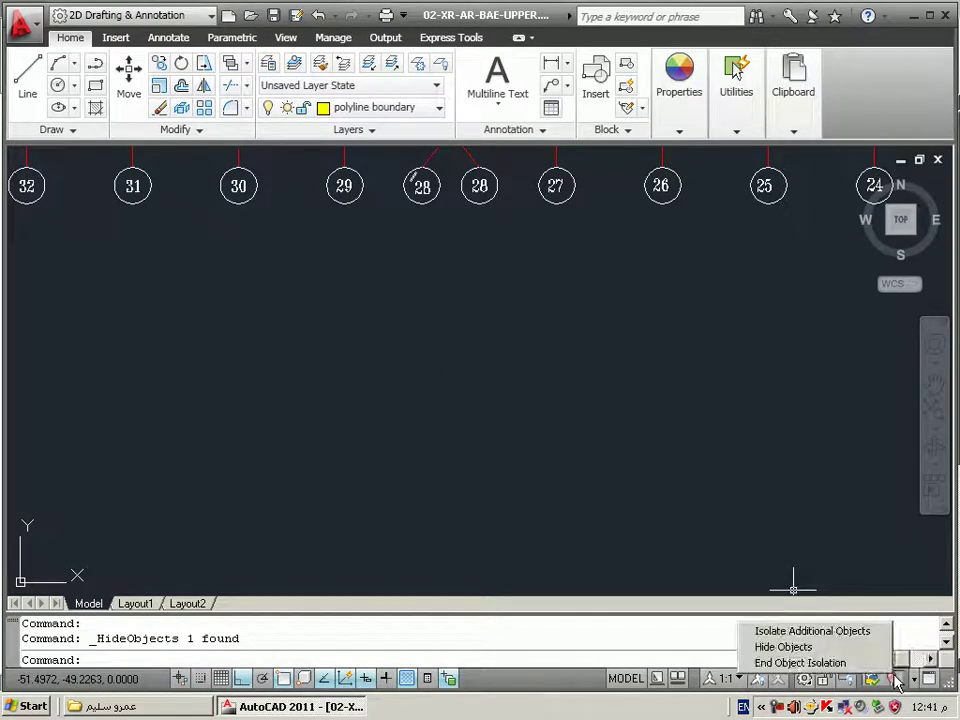
{"action": "left_click", "coordinate": [805, 664]}
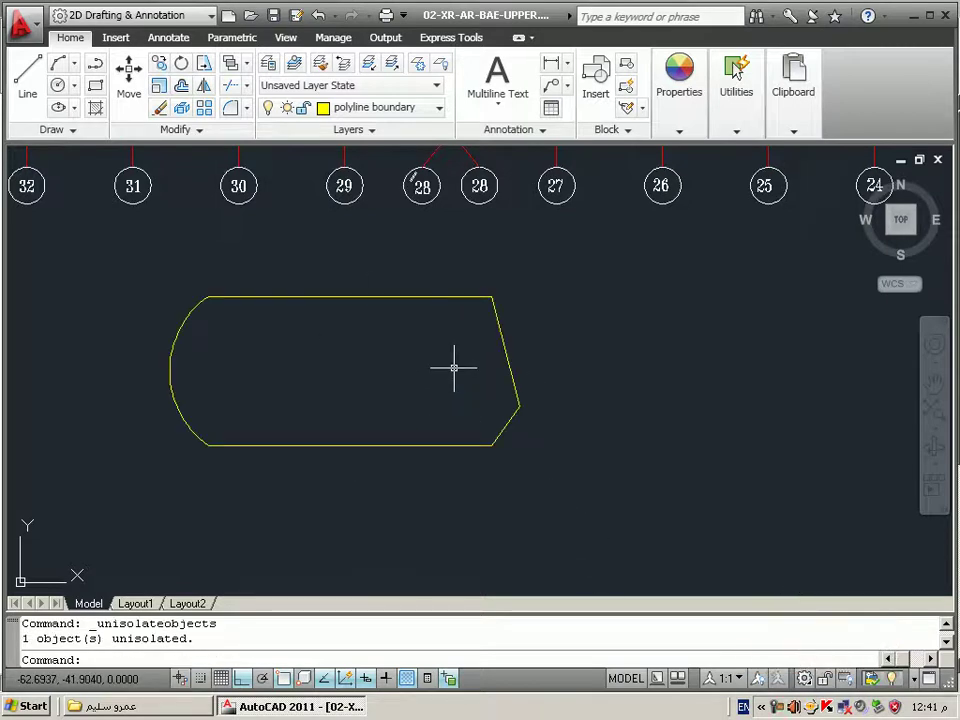
{"action": "left_click", "coordinate": [386, 293]}
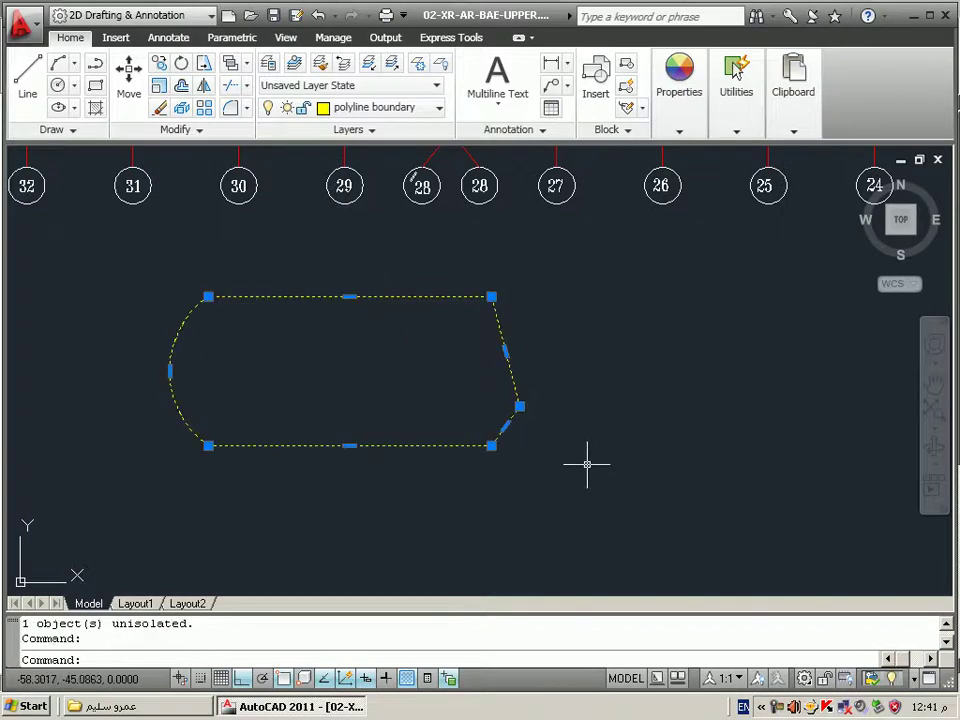
Clear the selection, try picking room boundary polylines near the 28.56 room, then cancel selection cycling
{"action": "scroll", "coordinate": [461, 435], "scroll_direction": "down", "scroll_amount": 2}
{"action": "scroll", "coordinate": [429, 439], "scroll_direction": "down", "scroll_amount": 3}
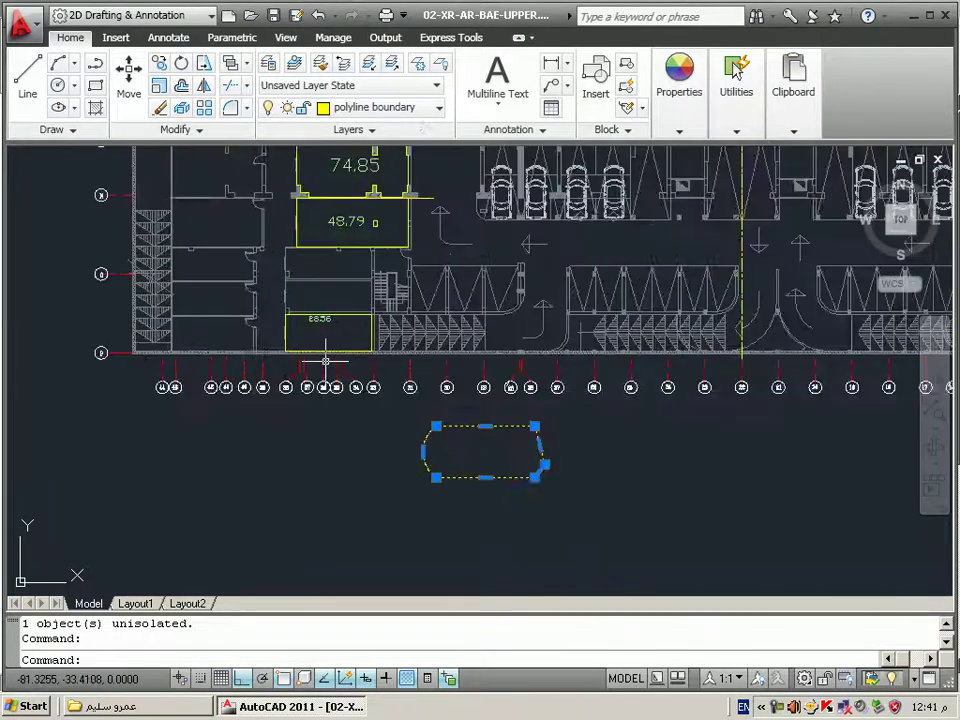
{"action": "scroll", "coordinate": [335, 352], "scroll_direction": "up", "scroll_amount": 5}
{"action": "key", "text": "Escape"}
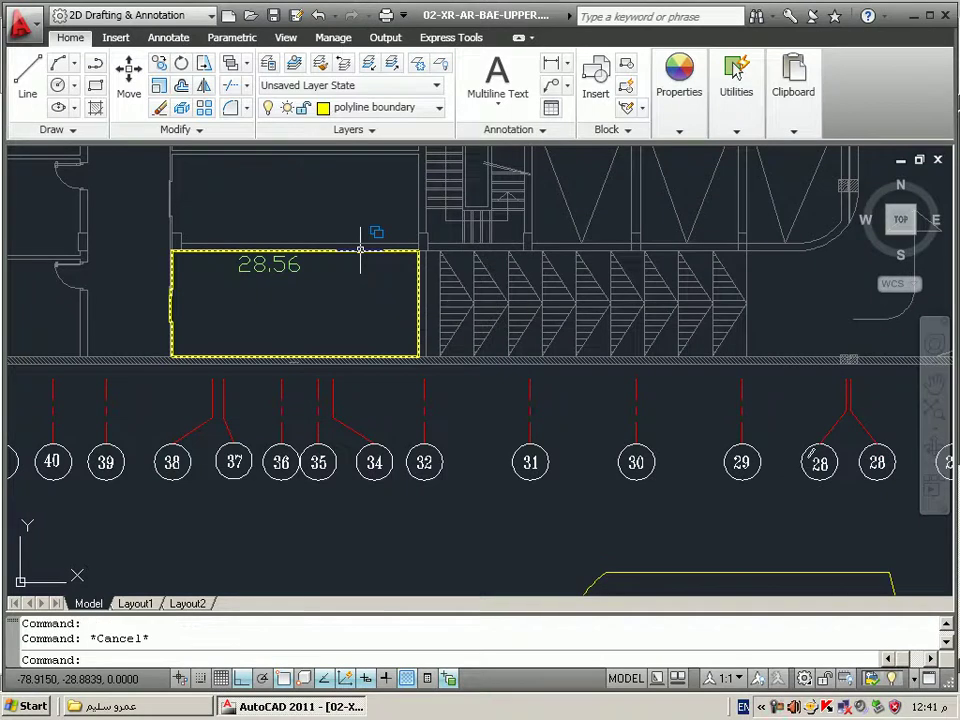
{"action": "left_click", "coordinate": [360, 250]}
{"action": "scroll", "coordinate": [398, 449], "scroll_direction": "down", "scroll_amount": 2}
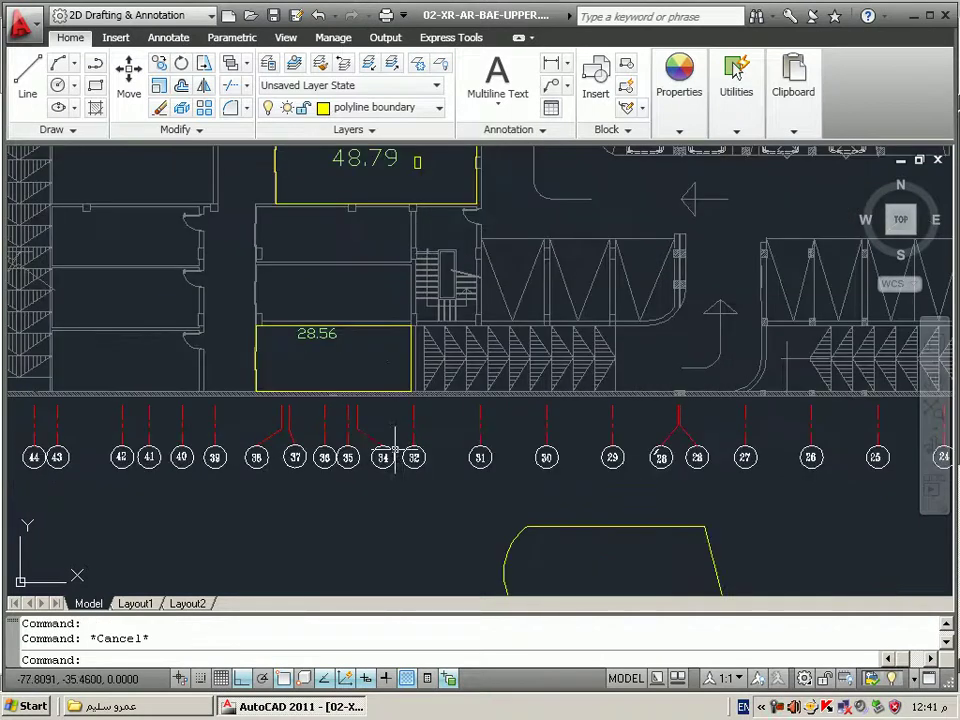
{"action": "left_click", "coordinate": [386, 328]}
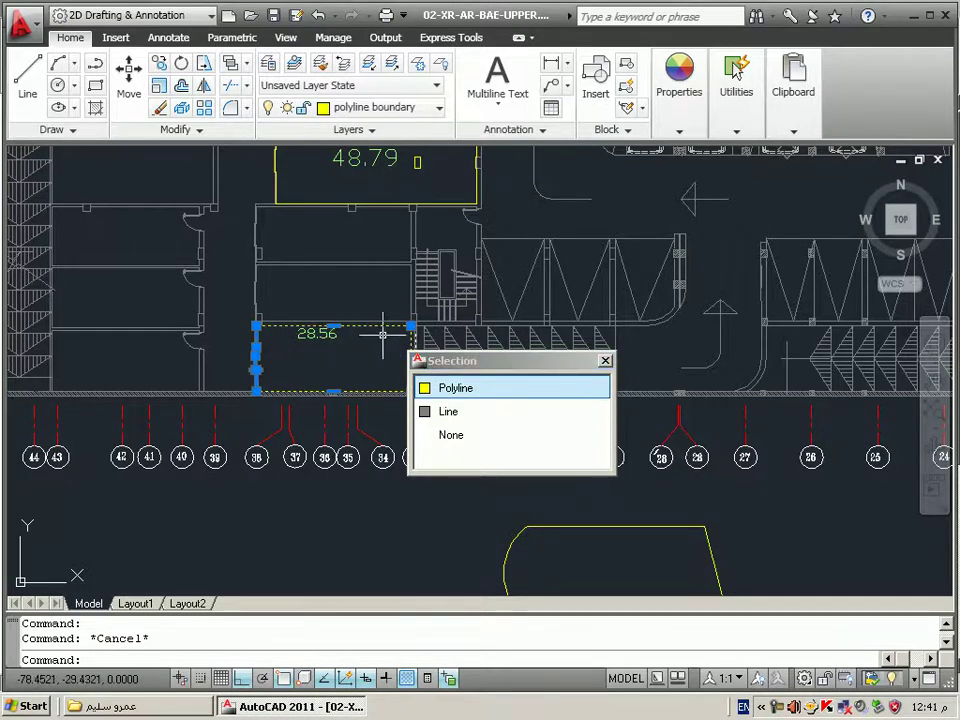
{"action": "left_click", "coordinate": [457, 388]}
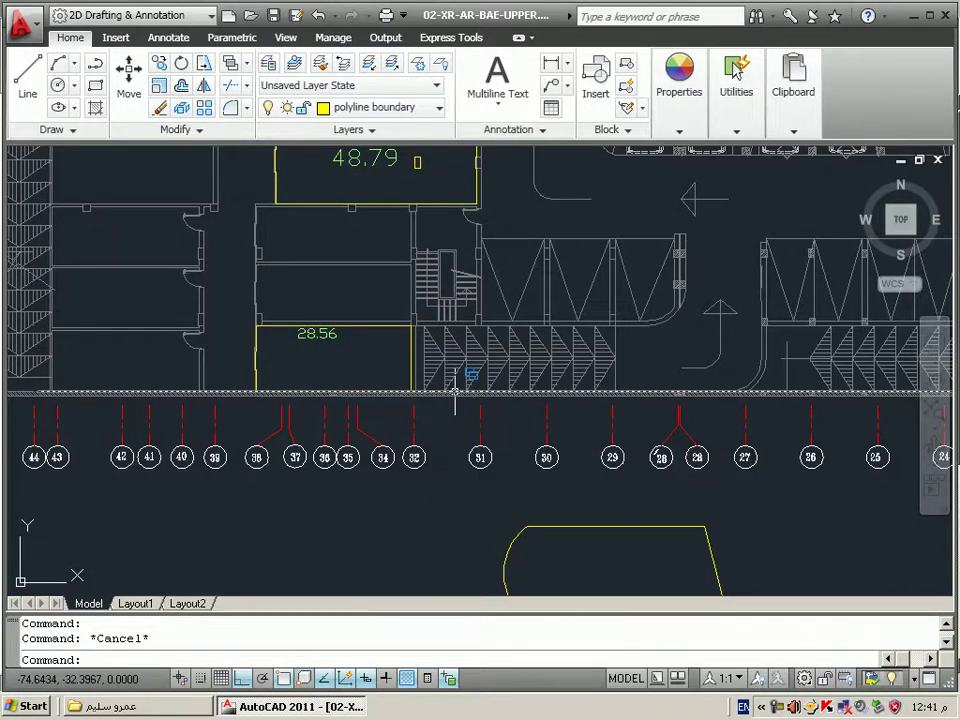
Pick the wall edge above the 48.79 room and choose its boundary Polyline from Selection cycling
{"action": "middle_click_drag", "start_coordinate": [443, 282], "coordinate": [418, 478]}
{"action": "scroll", "coordinate": [386, 381], "scroll_direction": "up", "scroll_amount": 2}
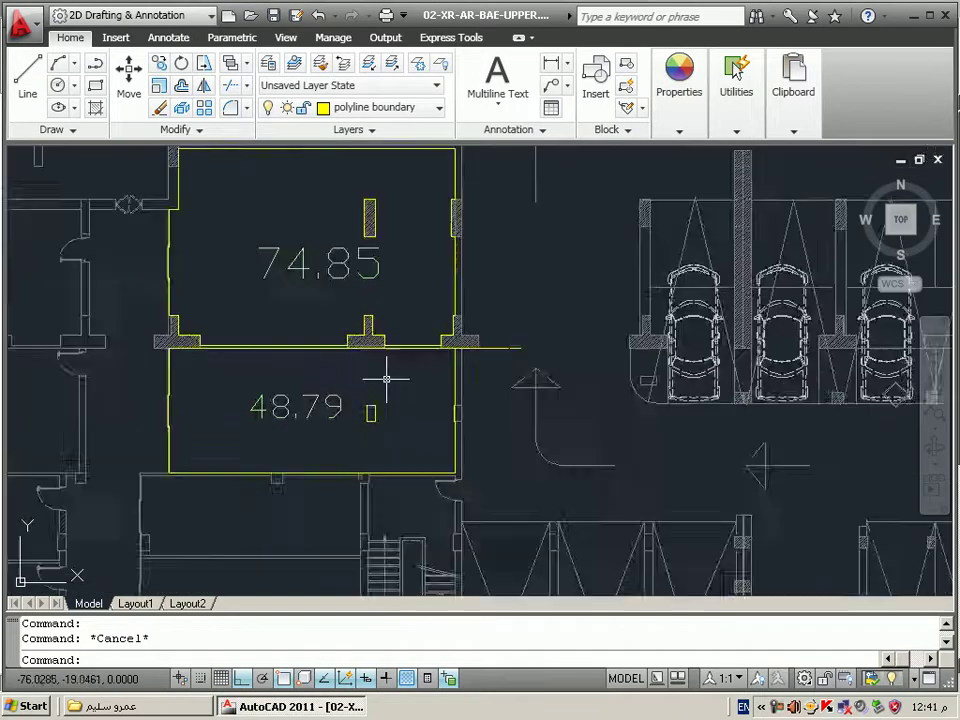
{"action": "scroll", "coordinate": [433, 347], "scroll_direction": "up", "scroll_amount": 4}
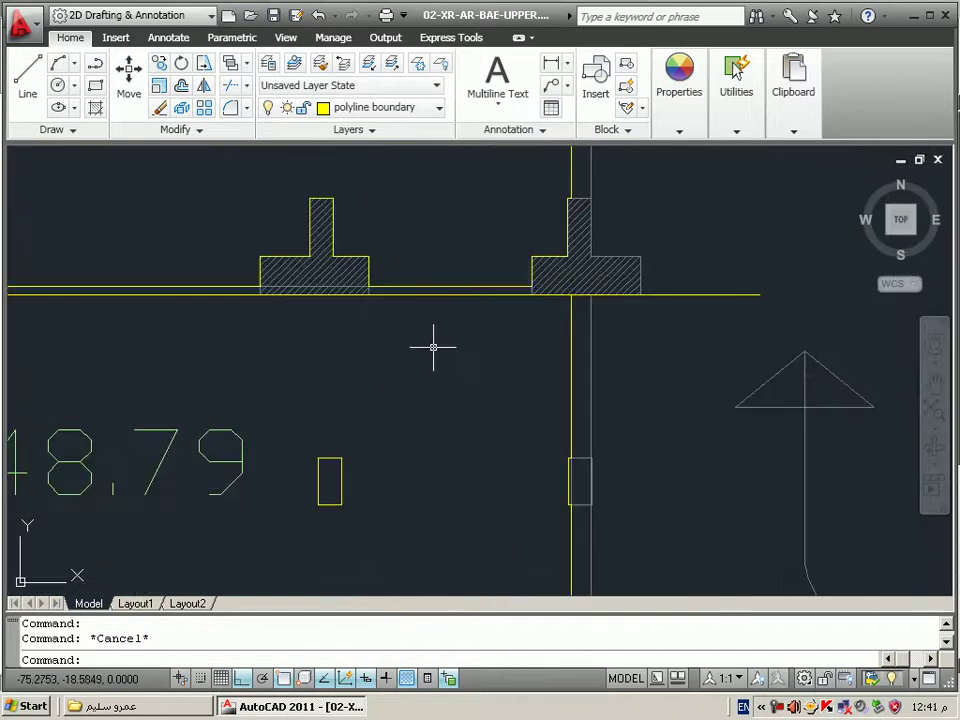
{"action": "left_click", "coordinate": [421, 295]}
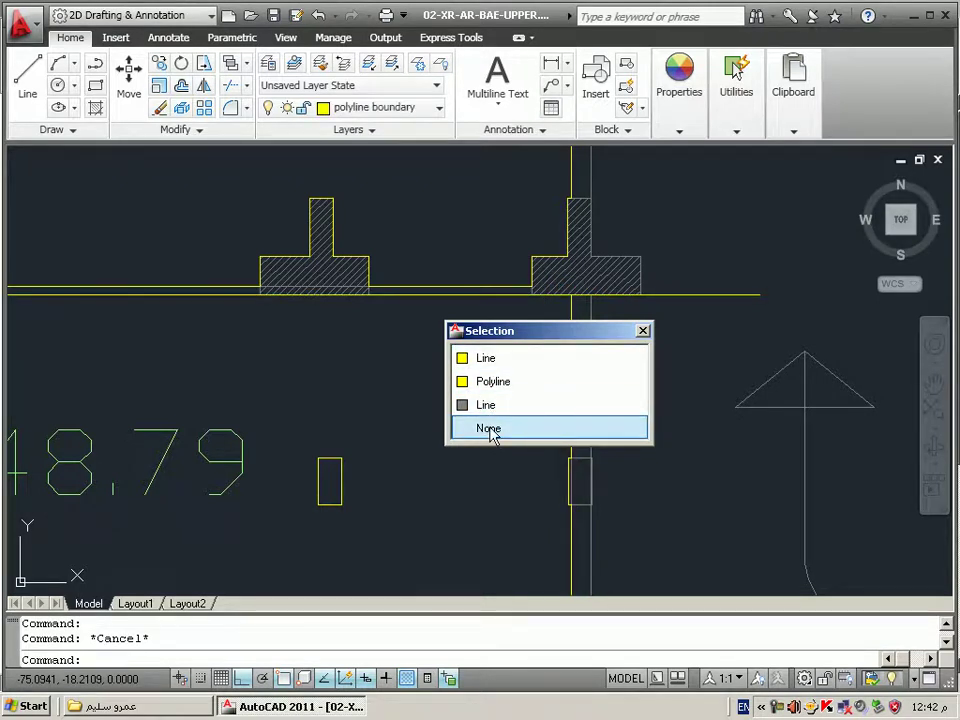
{"action": "left_click", "coordinate": [493, 389]}
{"action": "scroll", "coordinate": [493, 381], "scroll_direction": "down", "scroll_amount": 3}
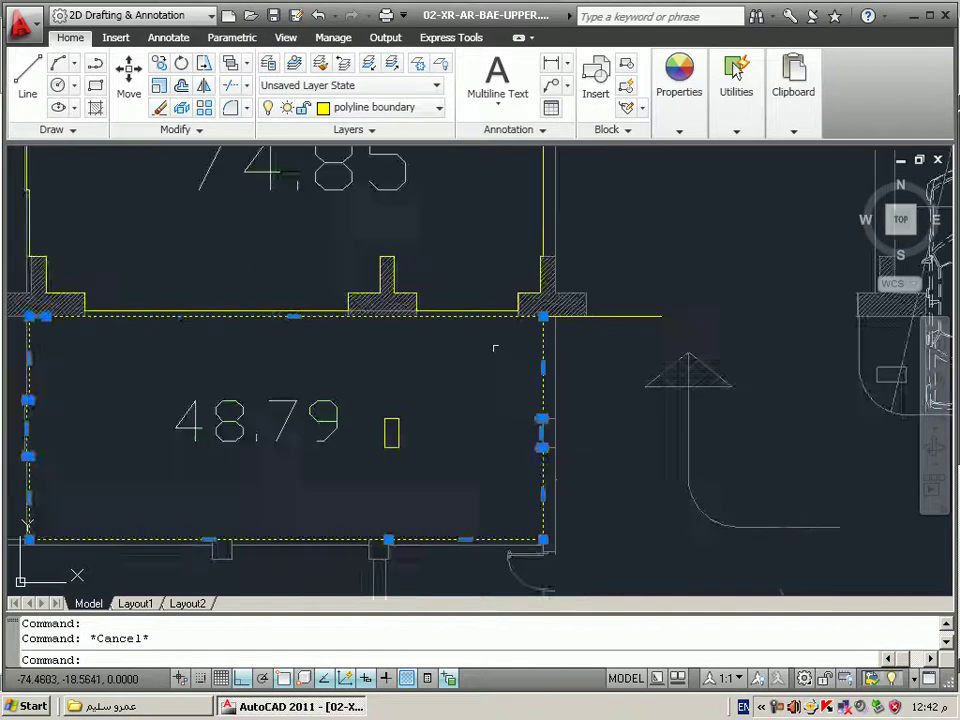
{"action": "scroll", "coordinate": [510, 380], "scroll_direction": "down", "scroll_amount": 2}
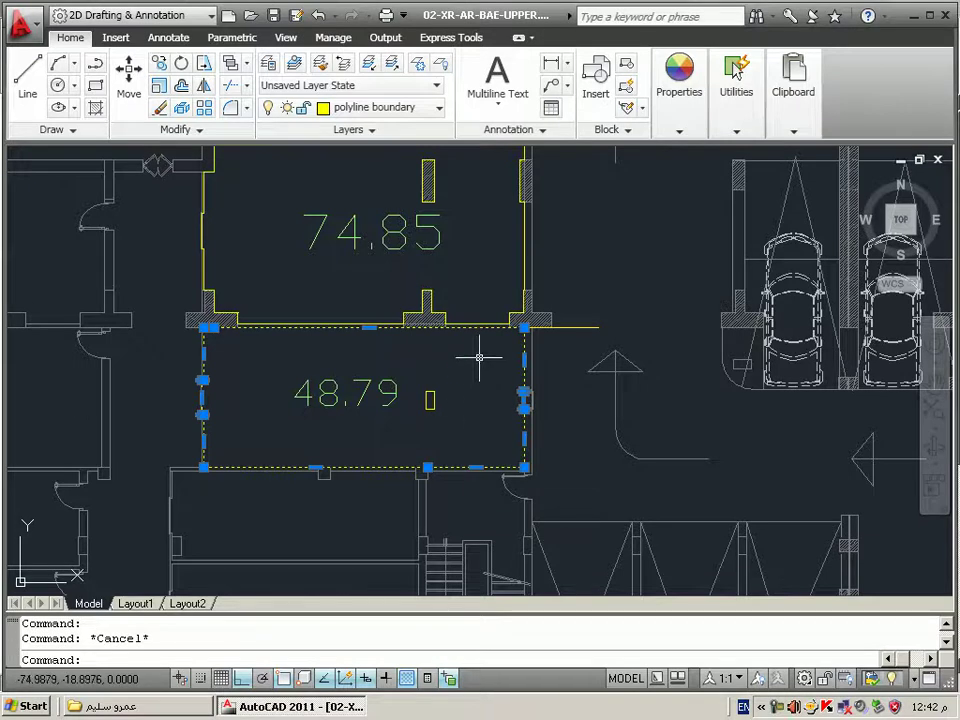
{"action": "right_click", "coordinate": [477, 324]}
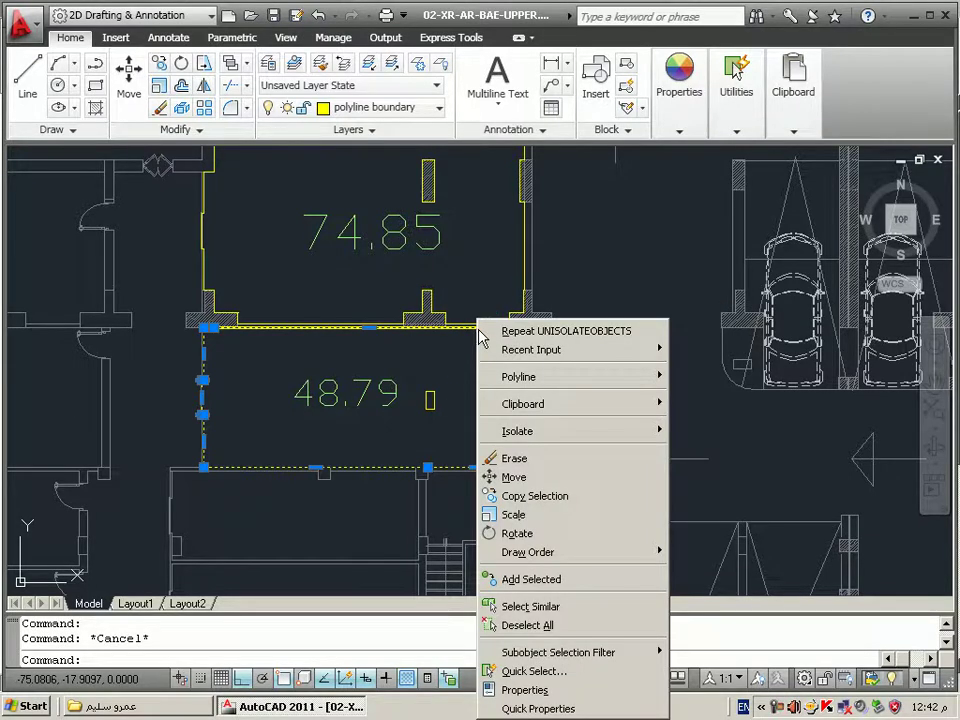
{"action": "left_click", "coordinate": [556, 607]}
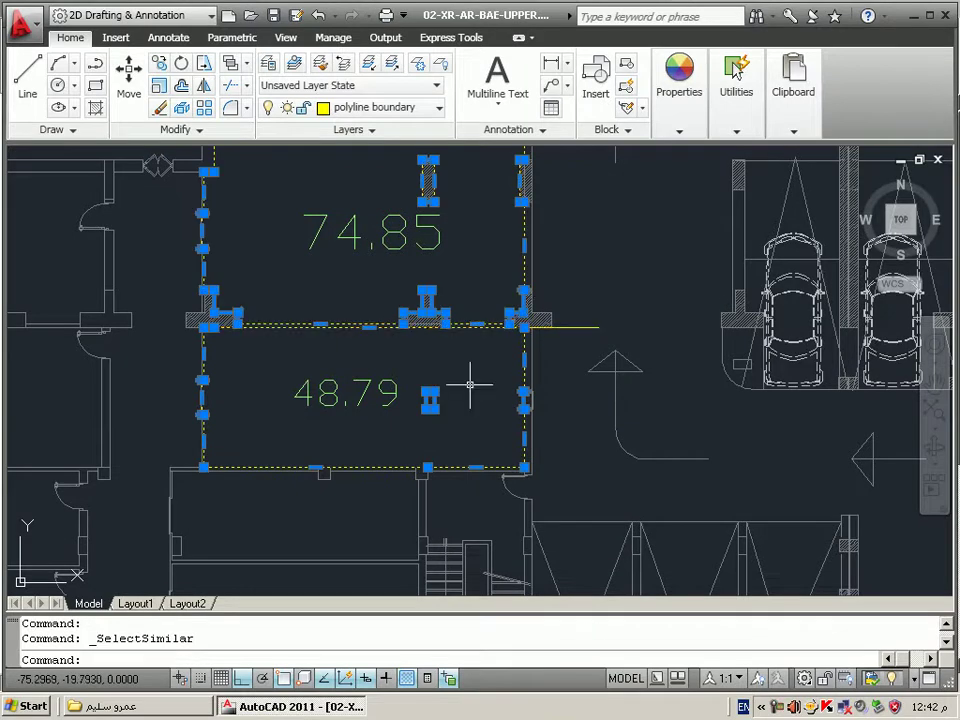
{"action": "scroll", "coordinate": [540, 318], "scroll_direction": "down", "scroll_amount": 3}
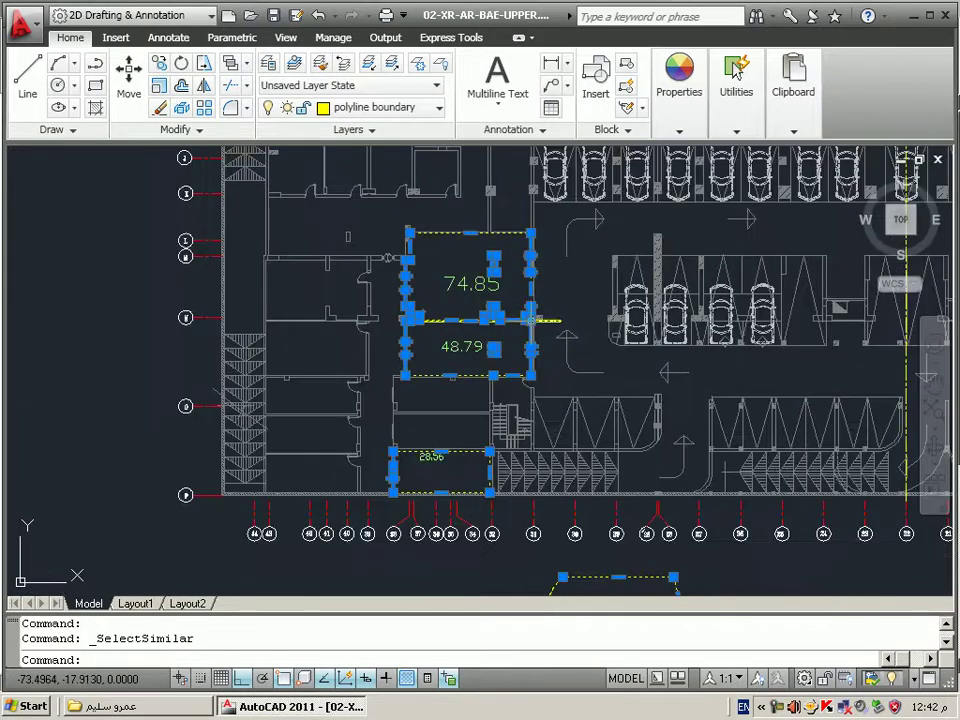
{"action": "scroll", "coordinate": [530, 322], "scroll_direction": "up", "scroll_amount": 3}
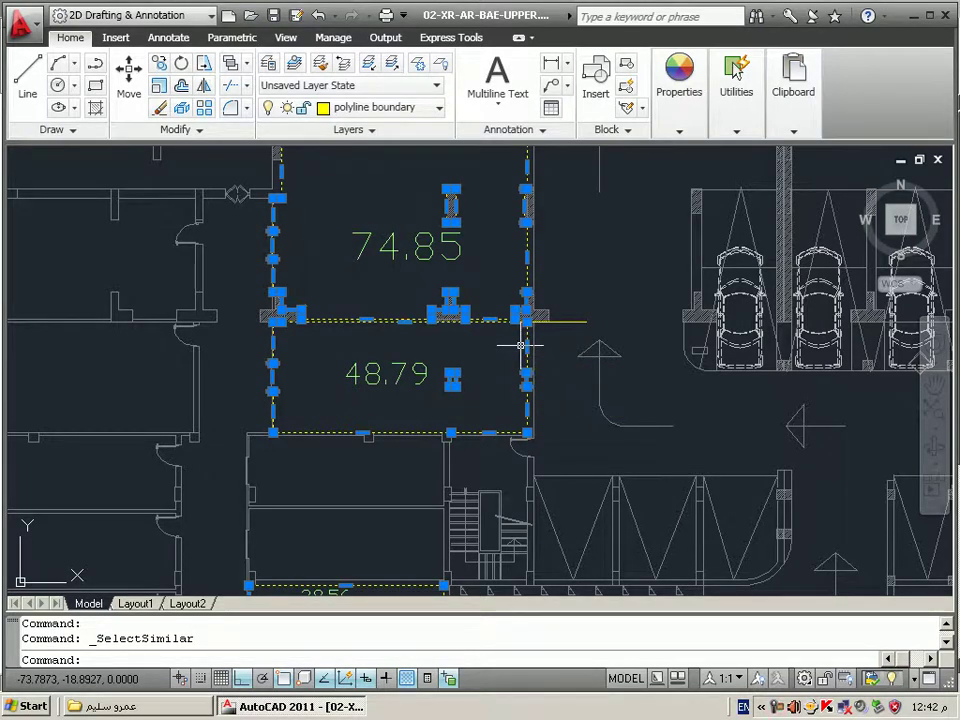
{"action": "key", "text": "Escape"}
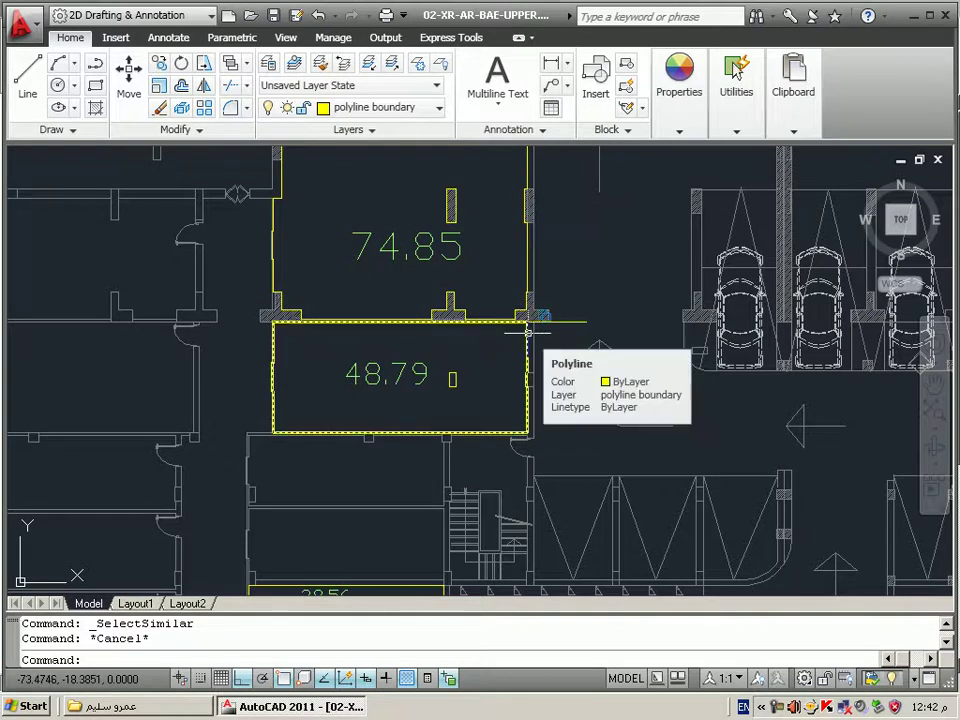
{"action": "left_click", "coordinate": [527, 330]}
Use Add Selected on the picked polyline to draw a four-point polyline below the plan
{"action": "right_click", "coordinate": [528, 326]}
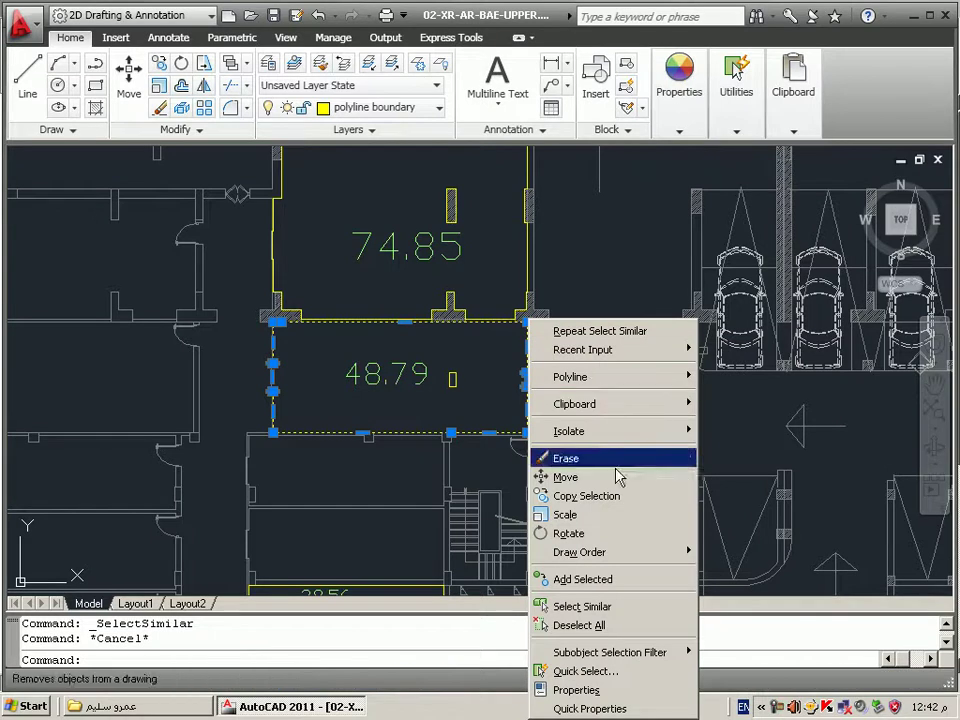
{"action": "left_click", "coordinate": [632, 583]}
{"action": "scroll", "coordinate": [620, 340], "scroll_direction": "down", "scroll_amount": 6}
{"action": "scroll", "coordinate": [420, 505], "scroll_direction": "up", "scroll_amount": 2}
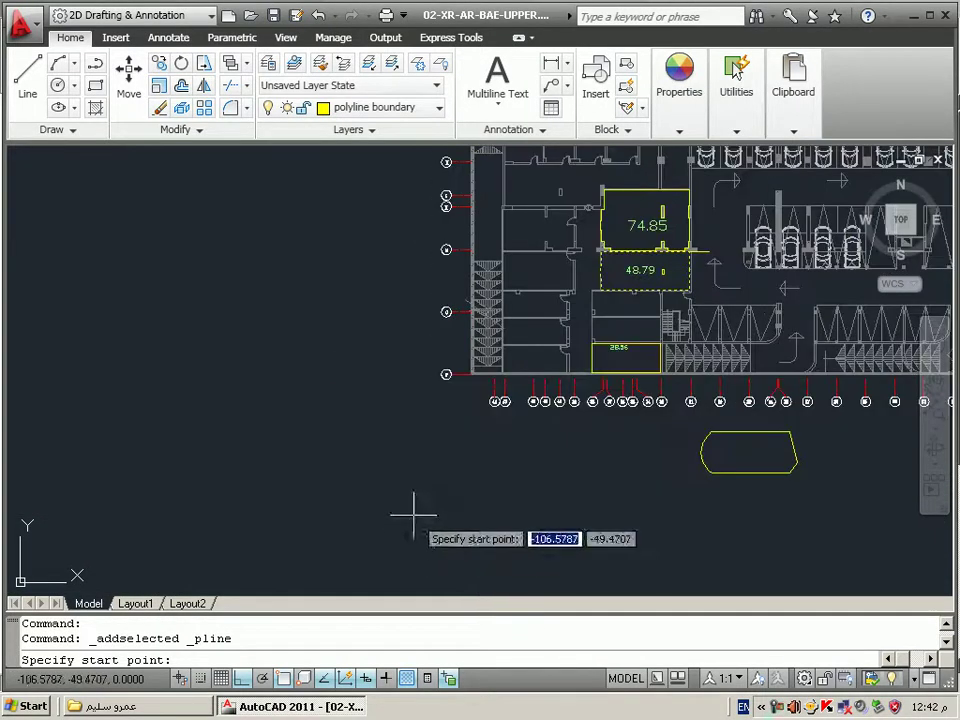
{"action": "left_click", "coordinate": [375, 575]}
{"action": "left_click", "coordinate": [401, 445]}
{"action": "left_click", "coordinate": [499, 445]}
{"action": "left_click", "coordinate": [497, 565]}
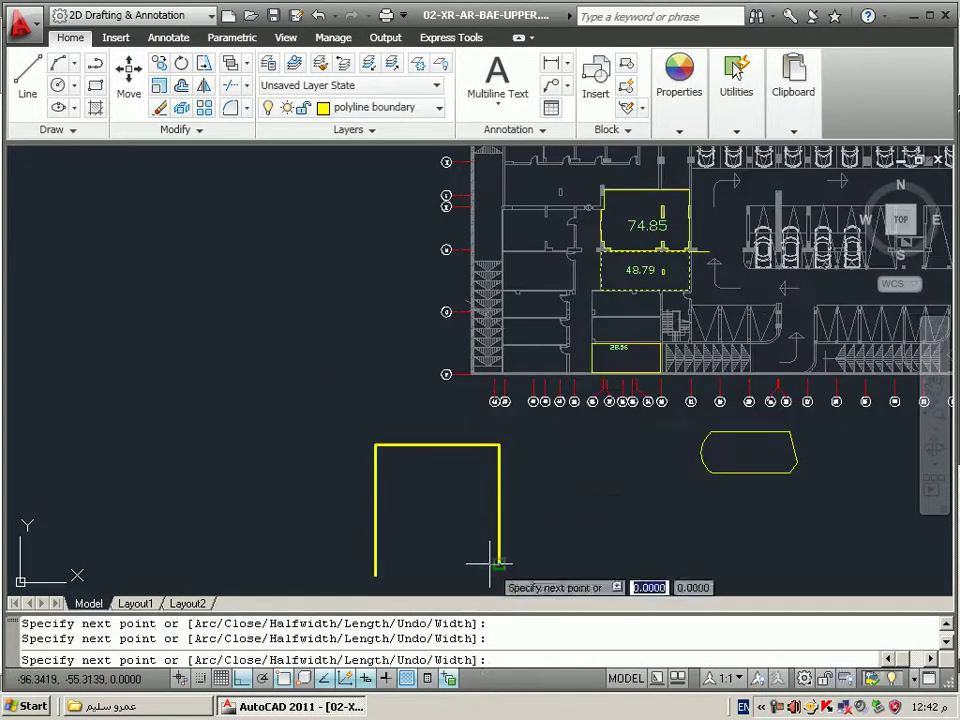
{"action": "right_click", "coordinate": [407, 577]}
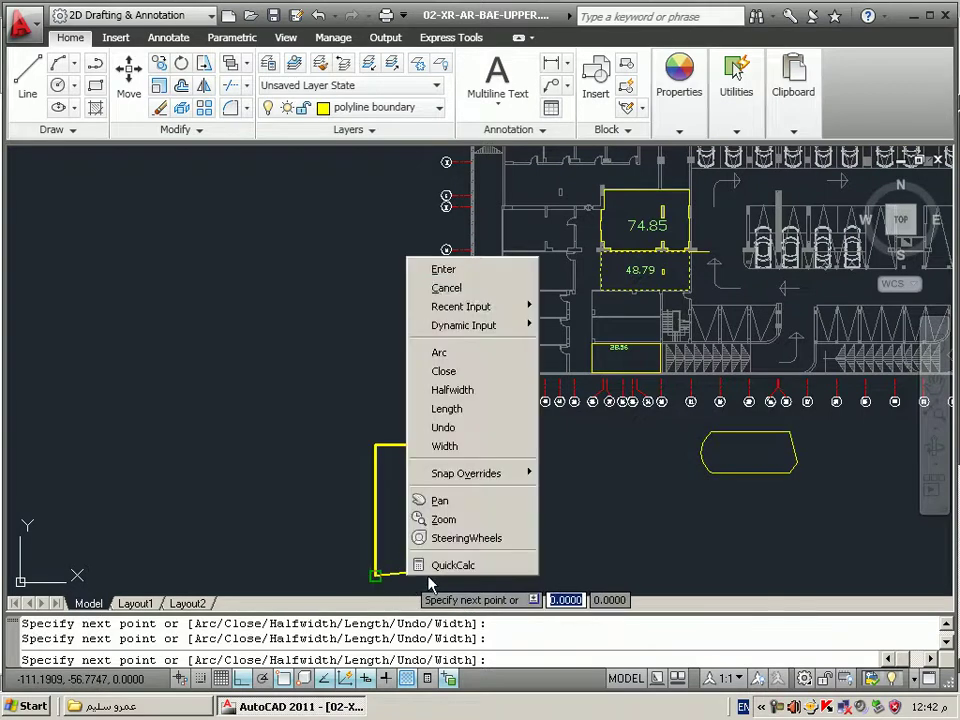
{"action": "left_click", "coordinate": [465, 272]}
{"action": "scroll", "coordinate": [240, 455], "scroll_direction": "down", "scroll_amount": 5}
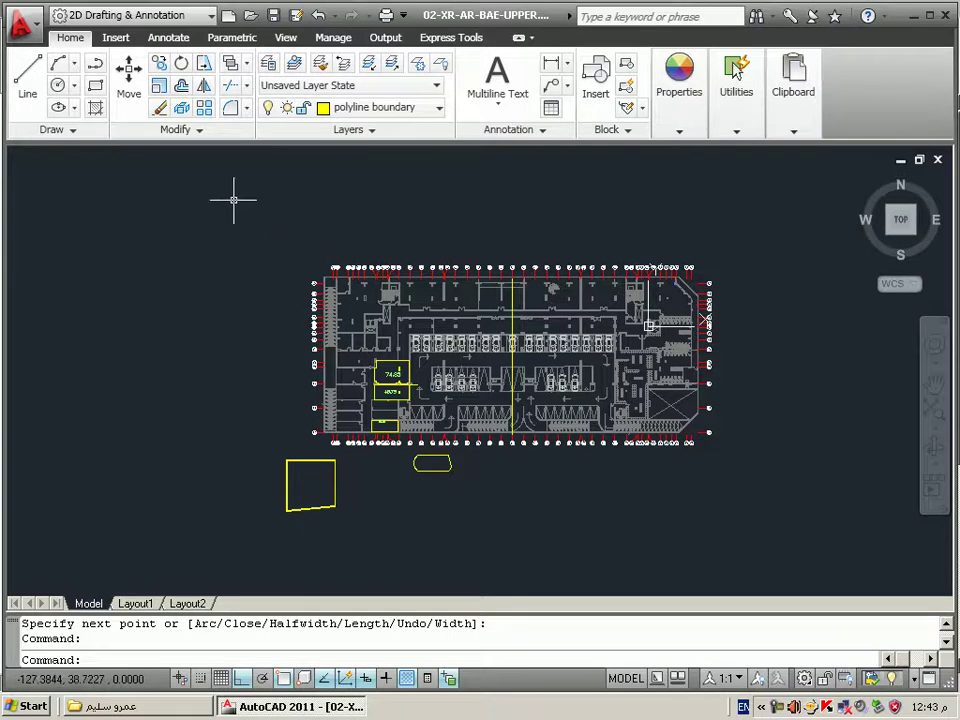
Switch the ribbon to the Manage tab to reach the Action Recorder tools
{"action": "left_click", "coordinate": [331, 38]}
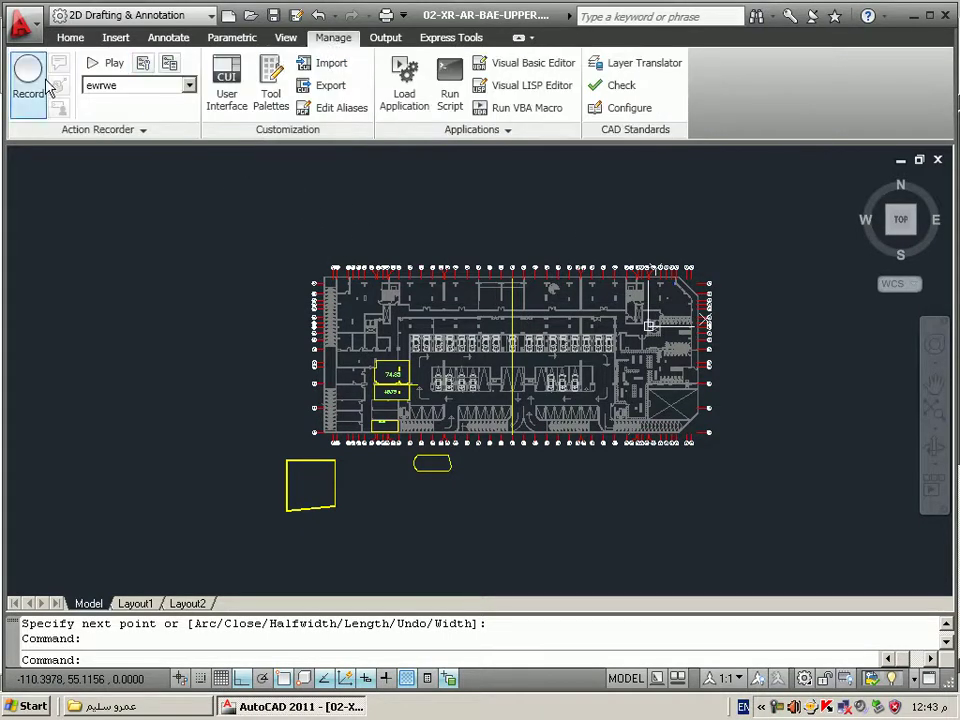